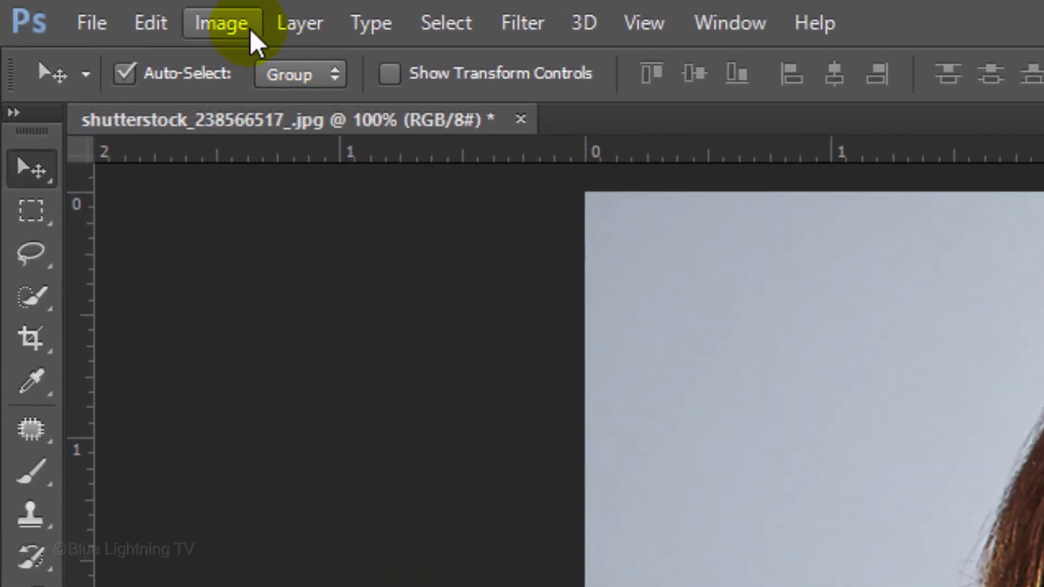
Step: Review and confirm the image size in the Image Size dialog
{"action": "left_click", "coordinate": [250, 35]}
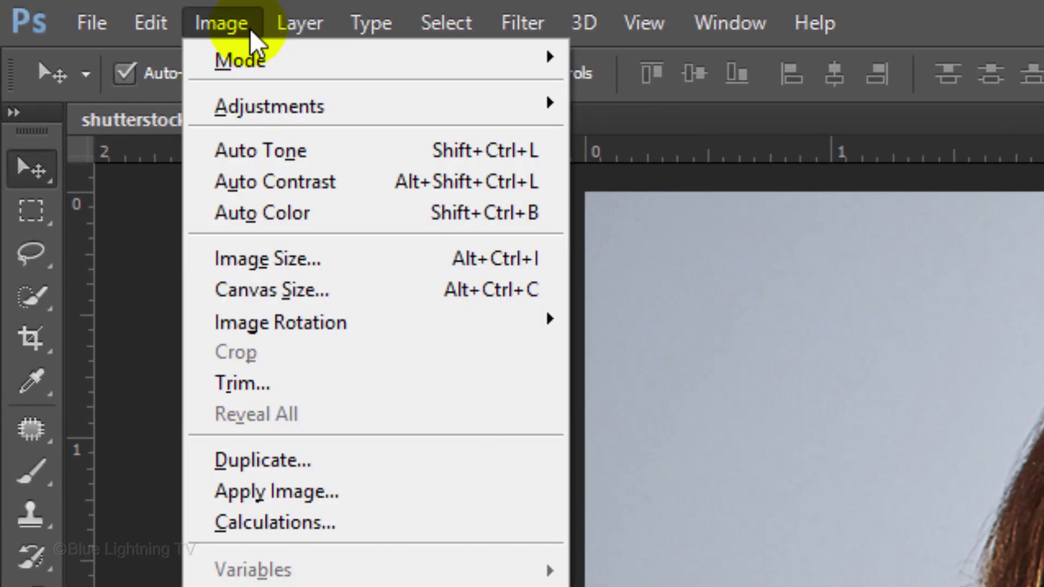
{"action": "left_click", "coordinate": [282, 265]}
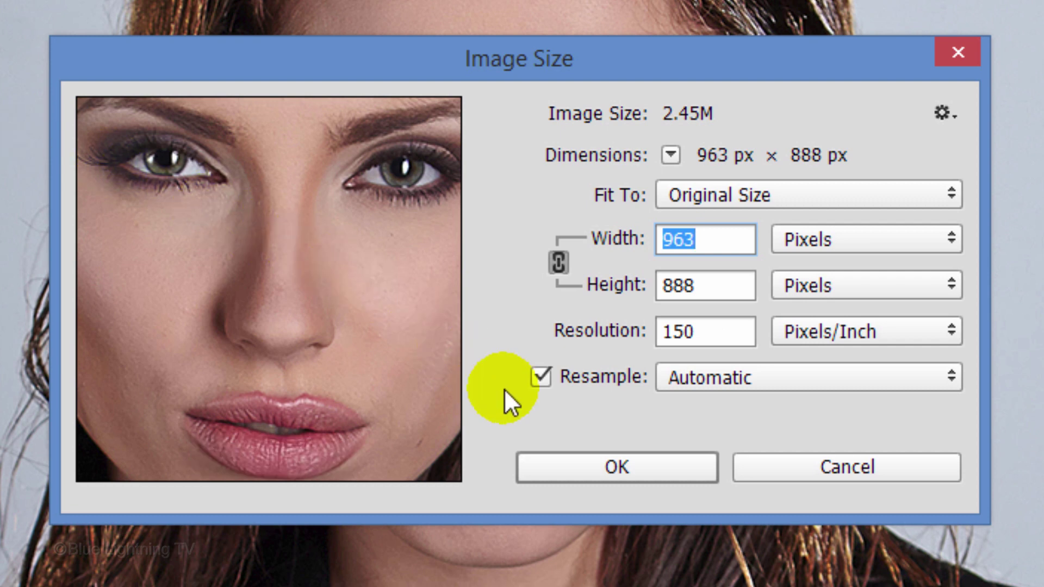
{"action": "left_click", "coordinate": [620, 466]}
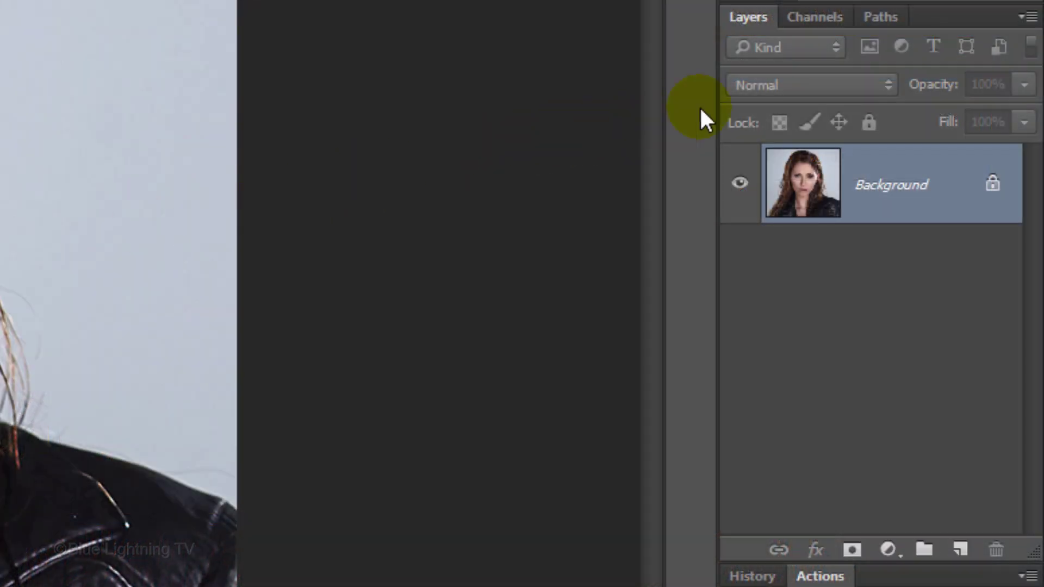
Step: Convert the portrait layer to a smart object and duplicate it with Ctrl+J
{"action": "left_click", "coordinate": [1026, 19]}
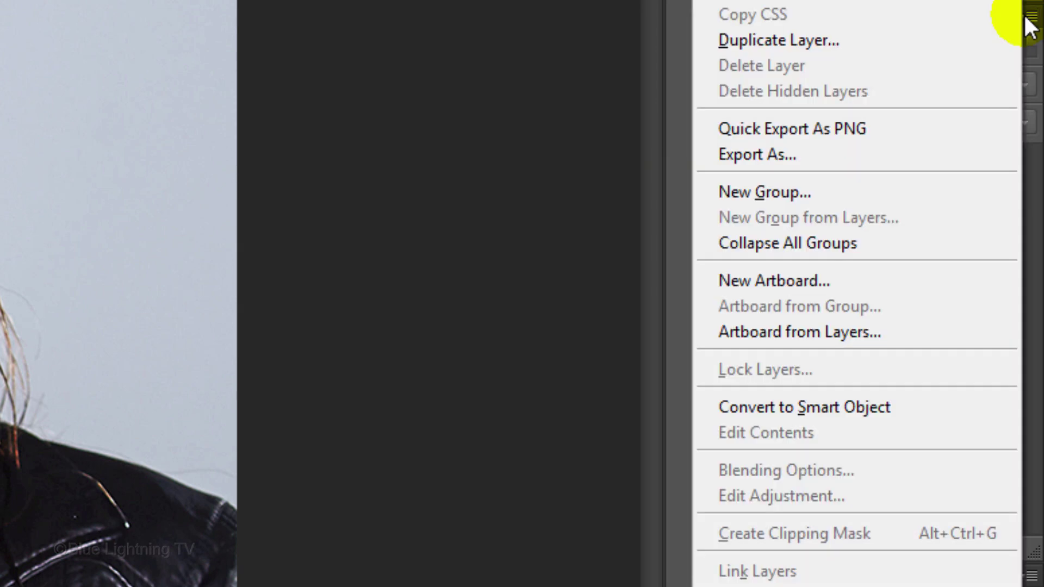
{"action": "left_click", "coordinate": [933, 405]}
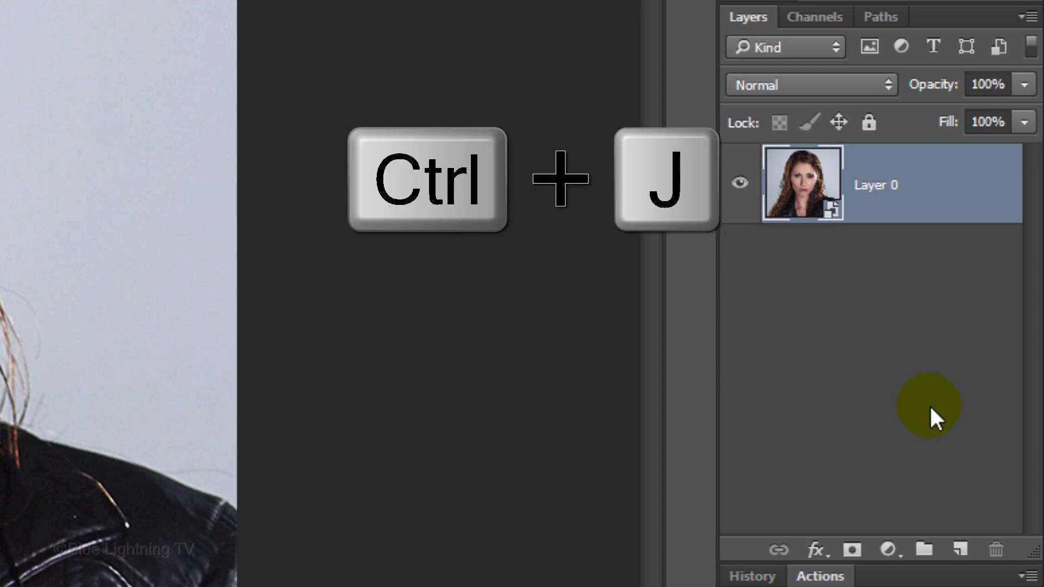
{"action": "key", "text": "ctrl+j"}
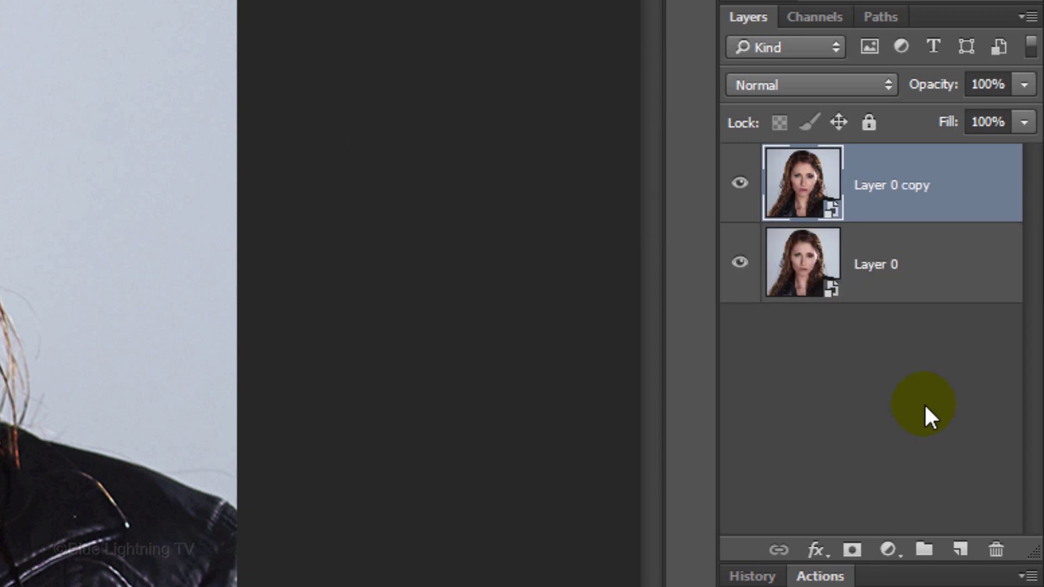
Step: Add a Hue/Saturation adjustment layer with Saturation dragged to -100
{"action": "left_click", "coordinate": [888, 551]}
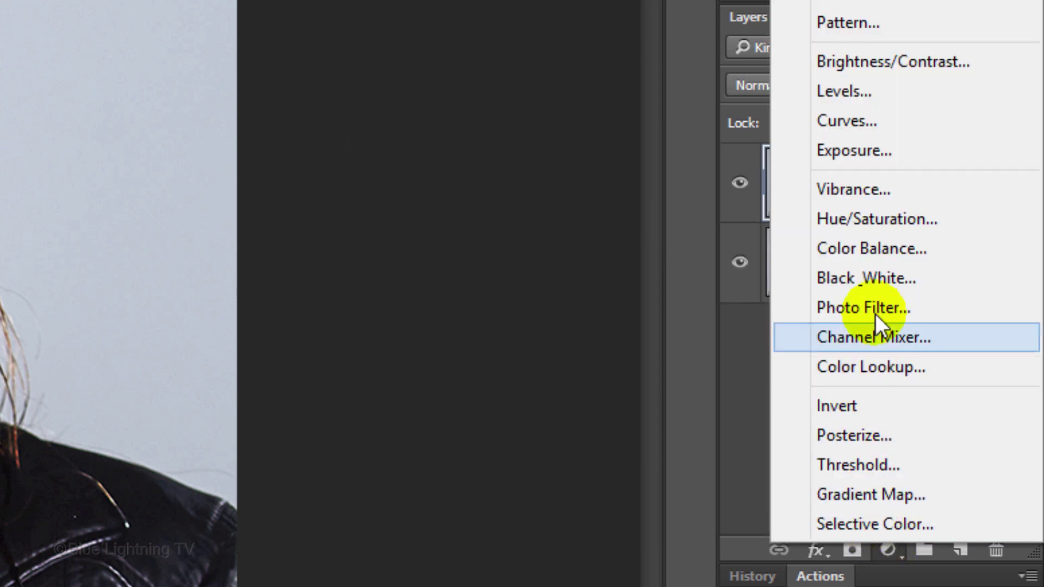
{"action": "left_click", "coordinate": [881, 217]}
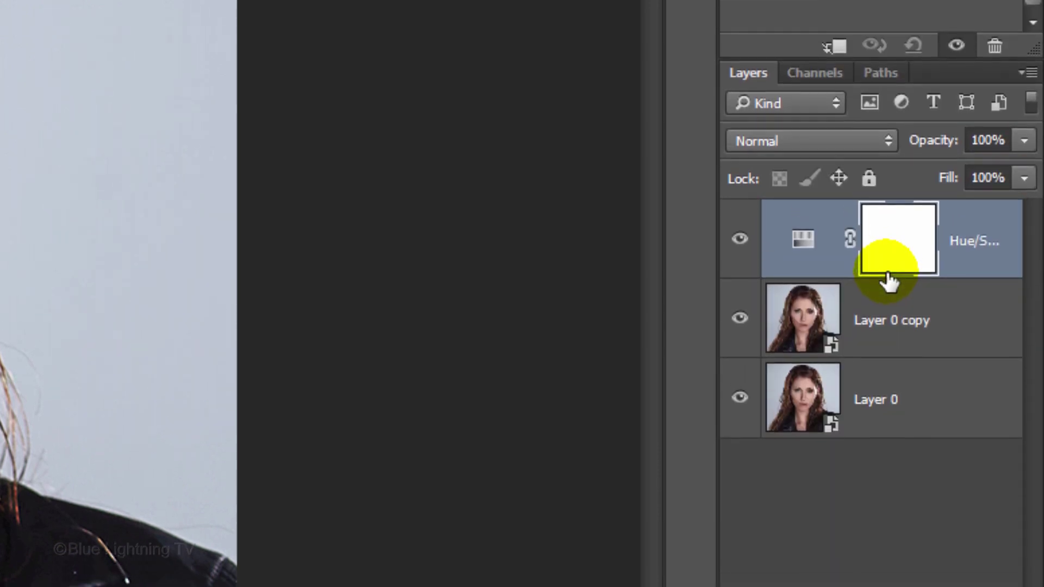
{"action": "left_click", "coordinate": [872, 271]}
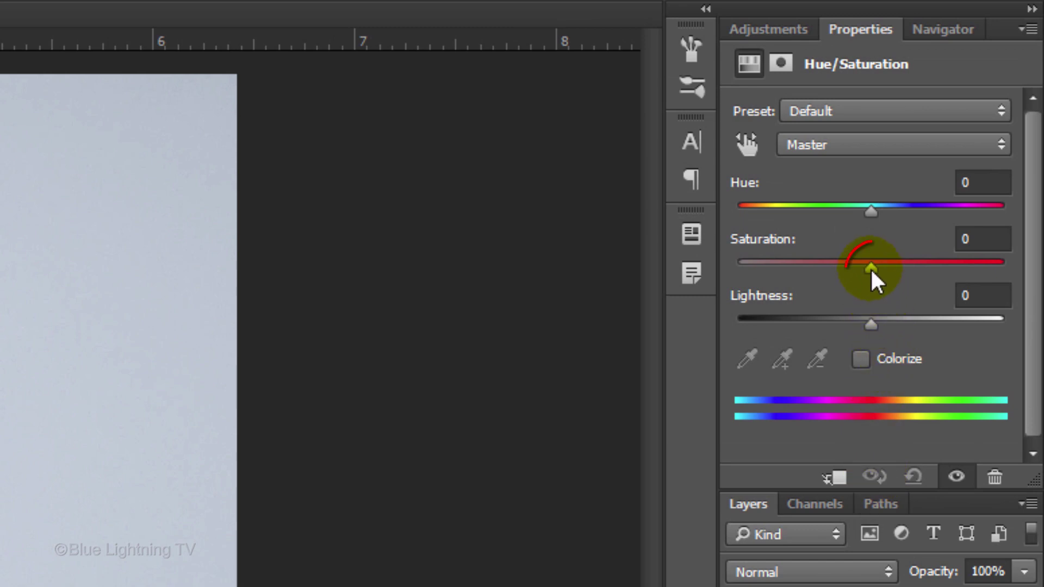
{"action": "left_click_drag", "start_coordinate": [871, 272], "coordinate": [671, 260]}
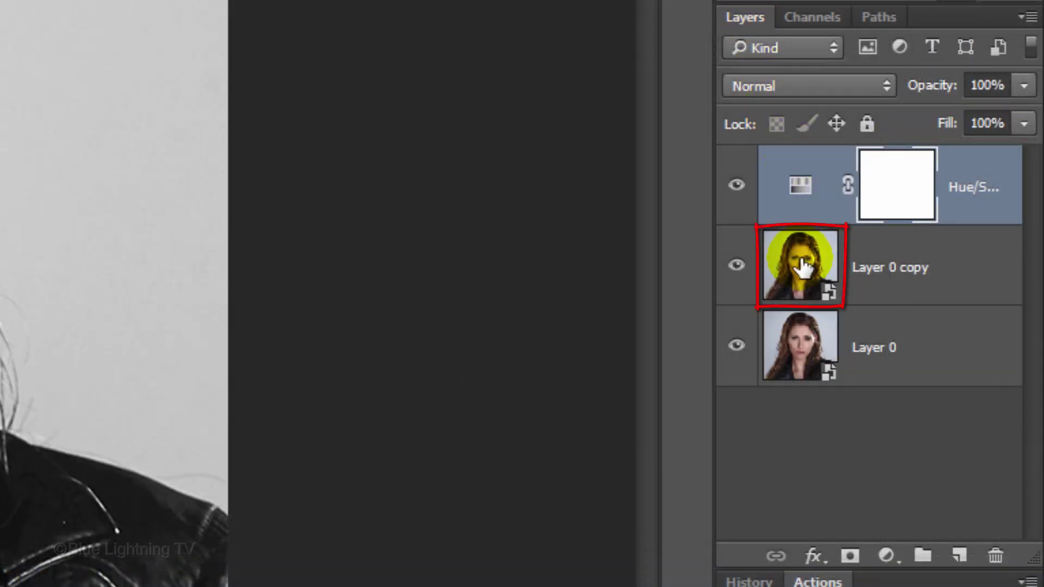
Step: Set Layer 0 copy to Color Dodge blending and invert it with Ctrl+I
{"action": "left_click", "coordinate": [802, 267]}
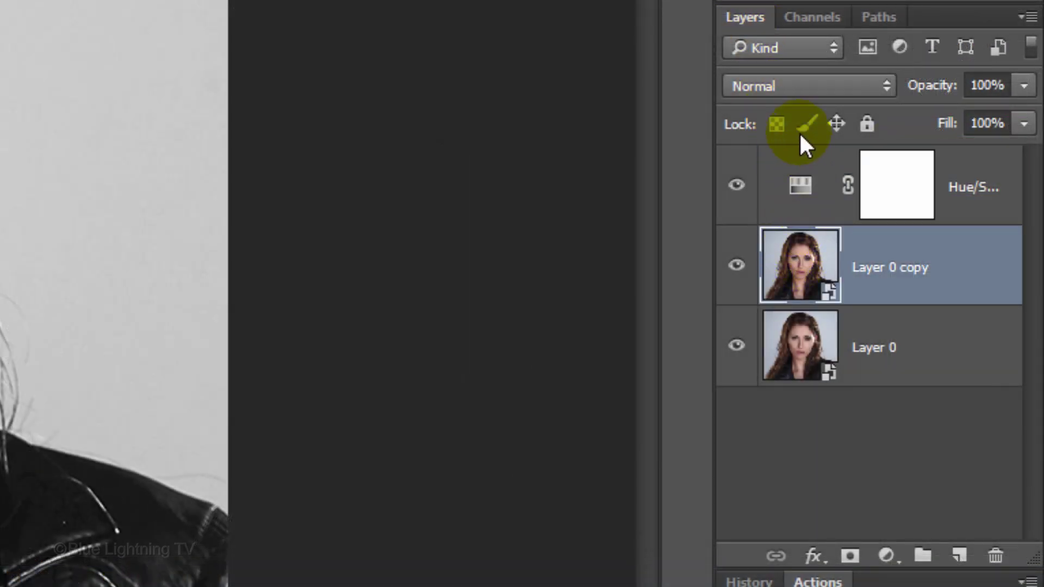
{"action": "left_click", "coordinate": [793, 85]}
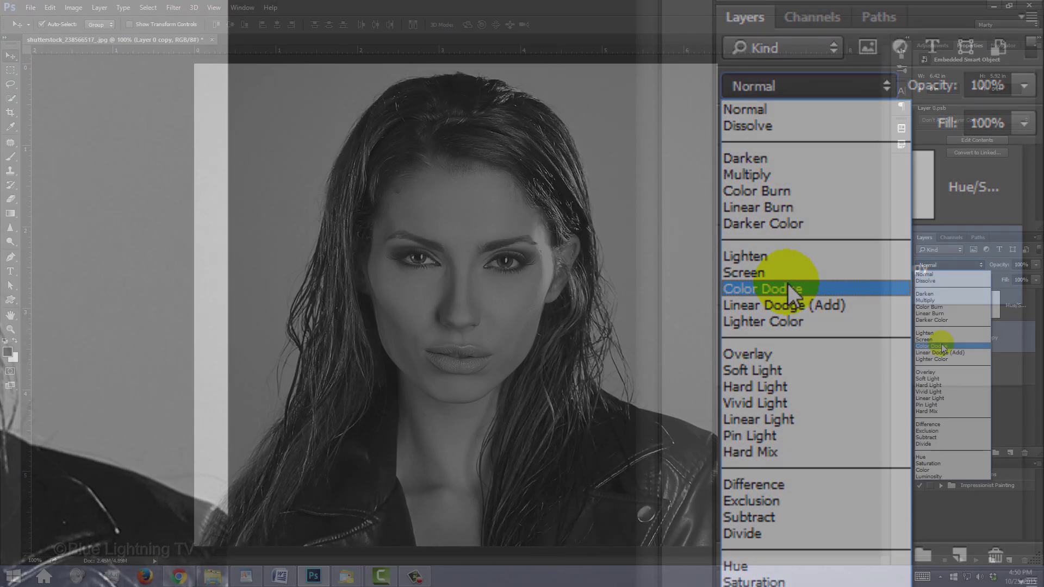
{"action": "left_click", "coordinate": [788, 290]}
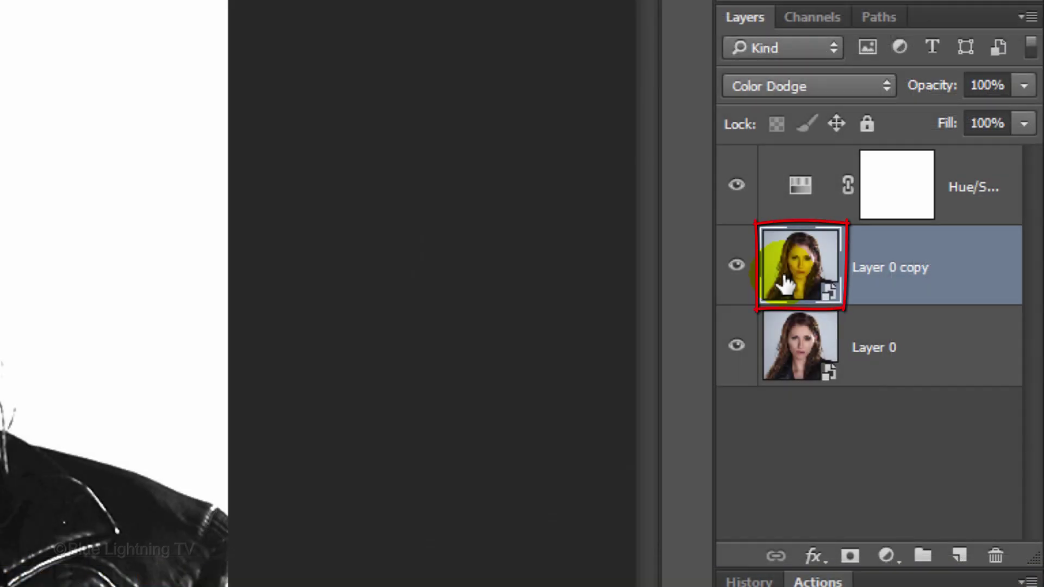
{"action": "key", "text": "ctrl"}
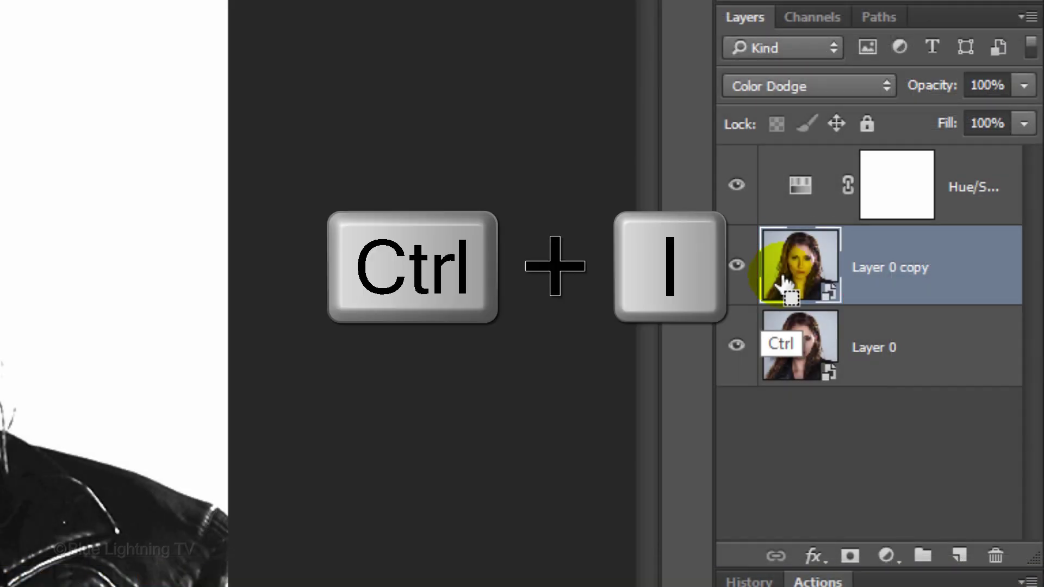
{"action": "key", "text": "ctrl+i"}
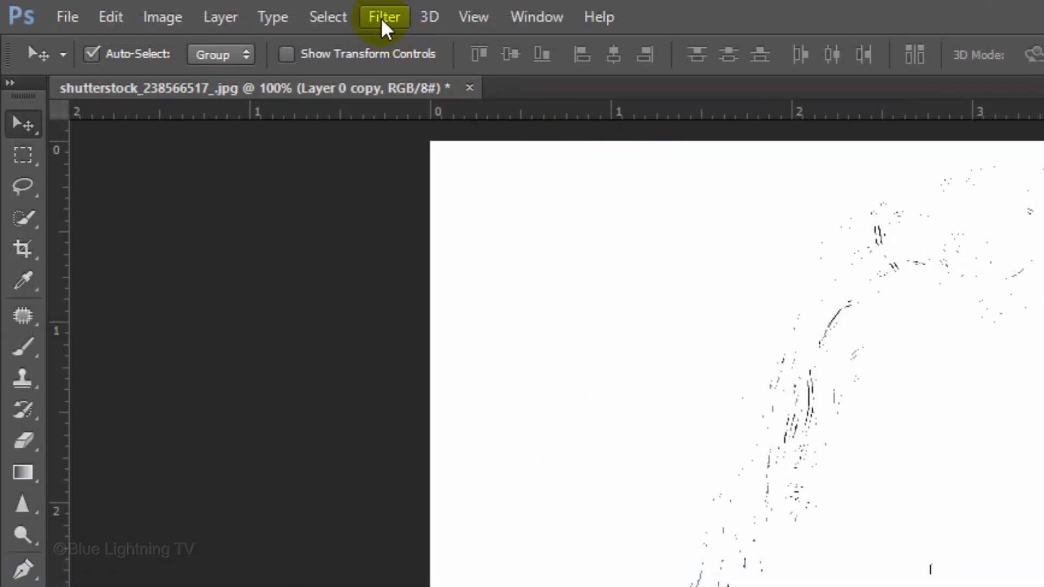
Step: Apply a very slight Gaussian Blur to the inverted Layer 0 copy
{"action": "left_click", "coordinate": [383, 18]}
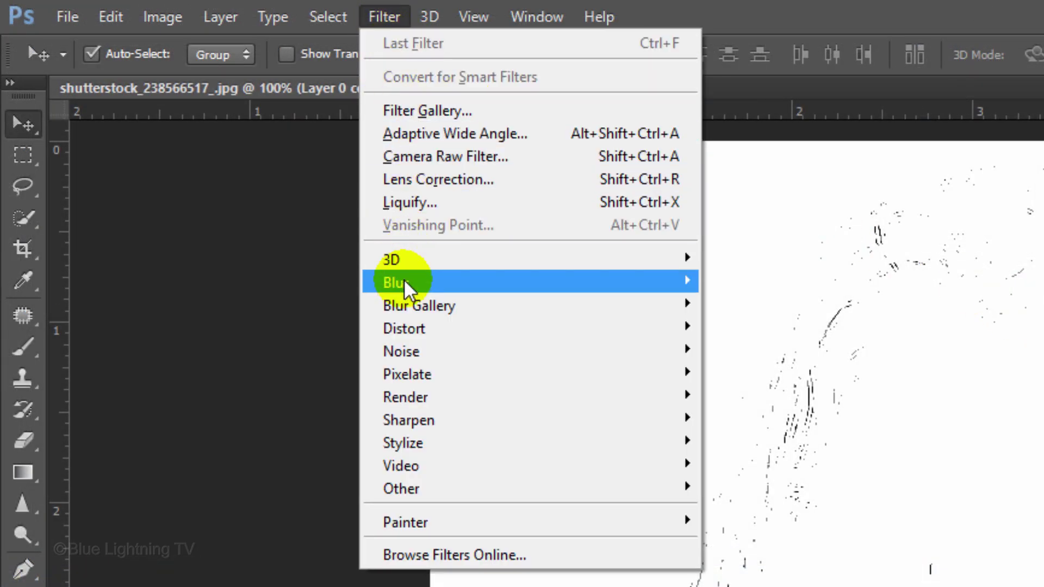
{"action": "mouse_move", "coordinate": [530, 282]}
{"action": "left_click", "coordinate": [329, 372]}
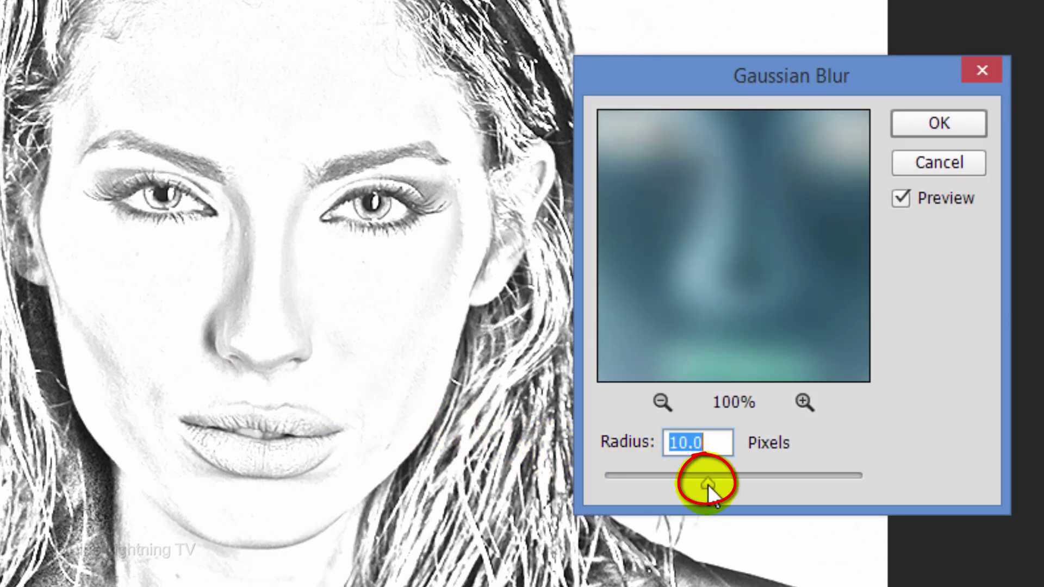
{"action": "mouse_move", "coordinate": [709, 485]}
{"action": "left_mouse_down"}
{"action": "mouse_move", "coordinate": [608, 481]}
{"action": "mouse_move", "coordinate": [738, 479]}
{"action": "mouse_move", "coordinate": [708, 478]}
{"action": "left_mouse_up"}
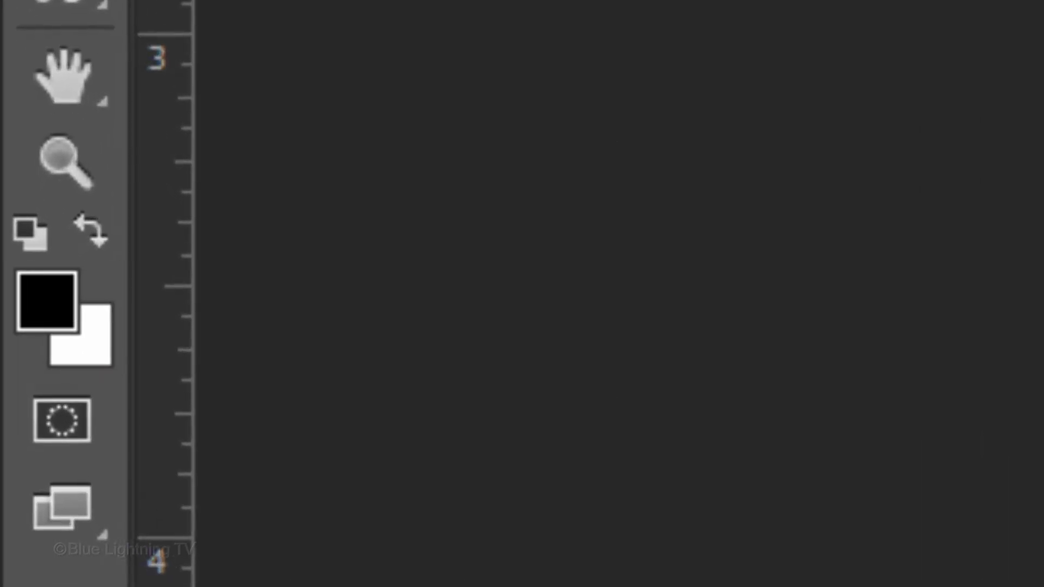
{"action": "key", "text": "d"}
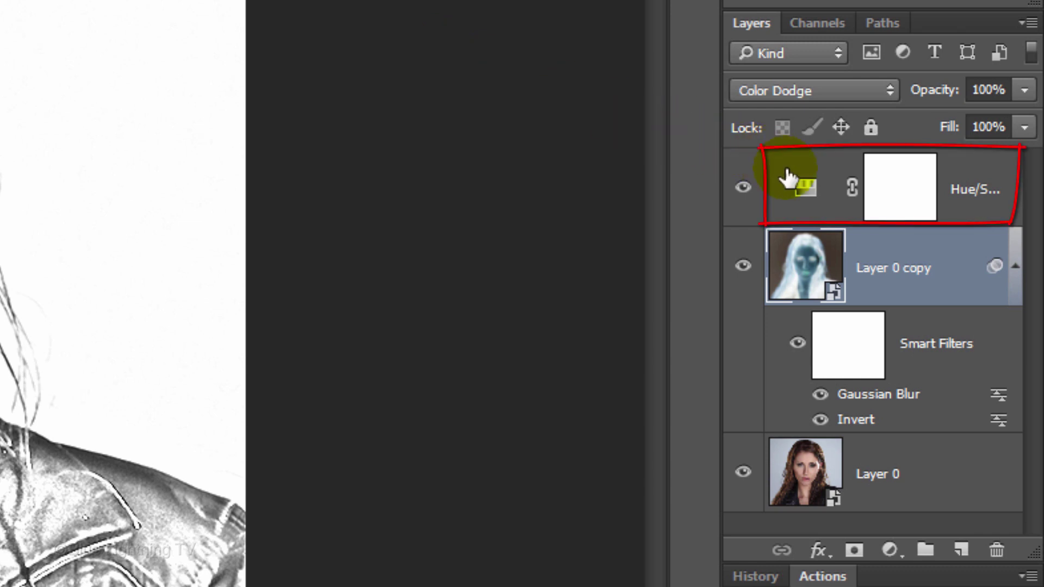
Step: Add a white-filled Layer 1 above the Hue/Saturation layer, blended with Multiply
{"action": "left_click", "coordinate": [788, 179]}
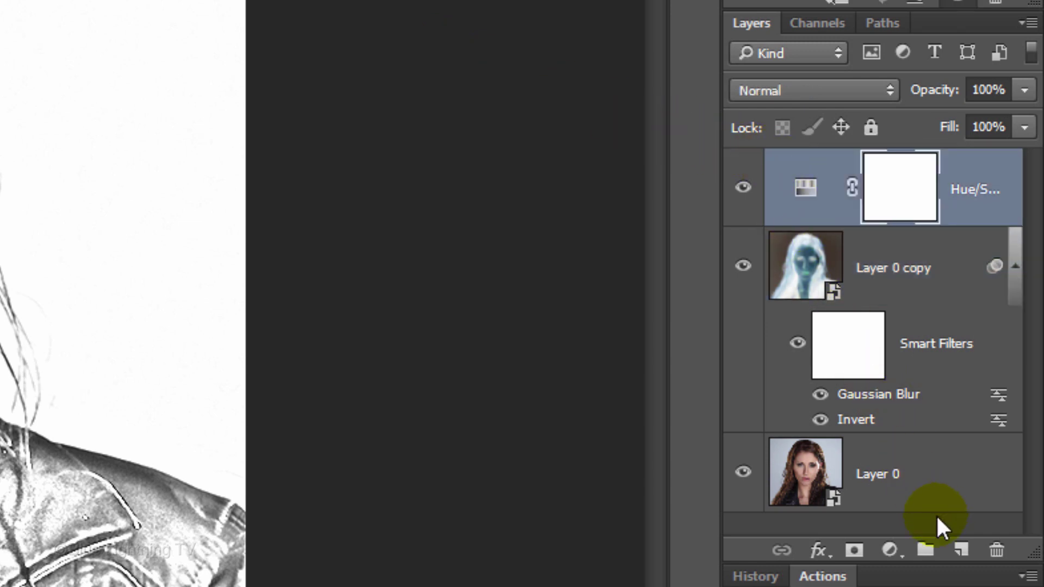
{"action": "left_click", "coordinate": [962, 552]}
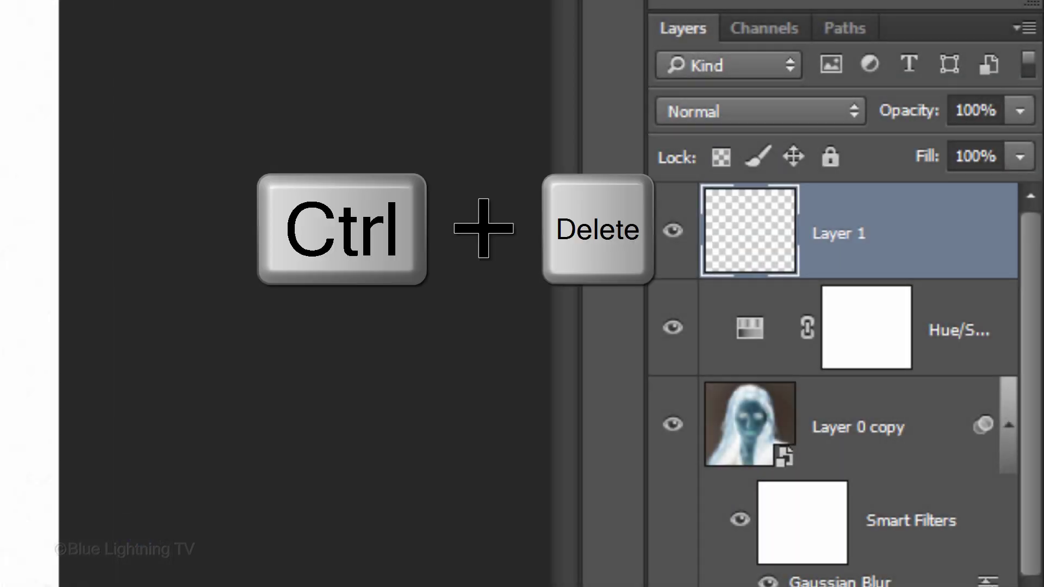
{"action": "key", "text": "ctrl+Delete"}
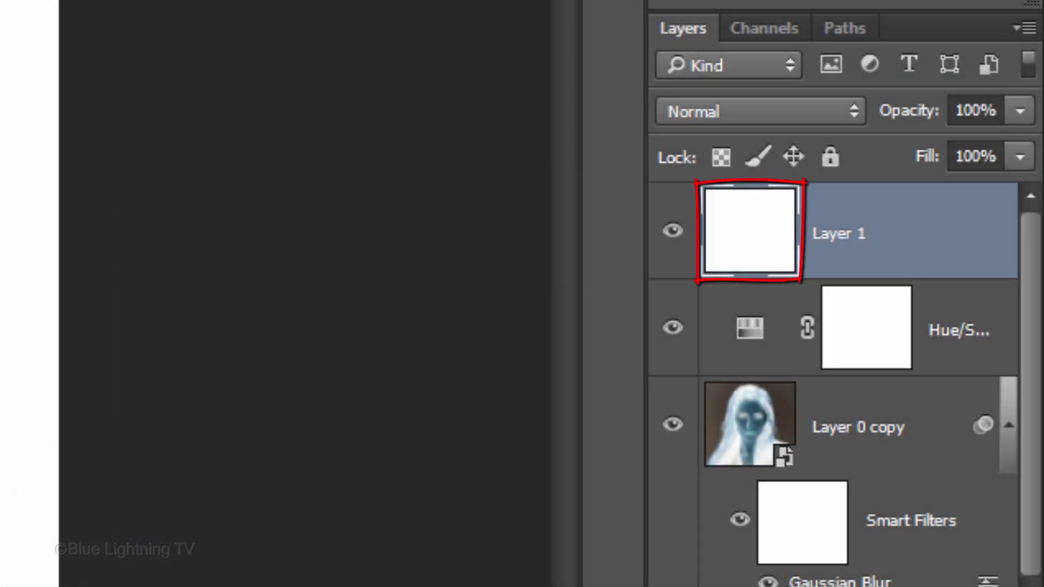
{"action": "left_click", "coordinate": [744, 112]}
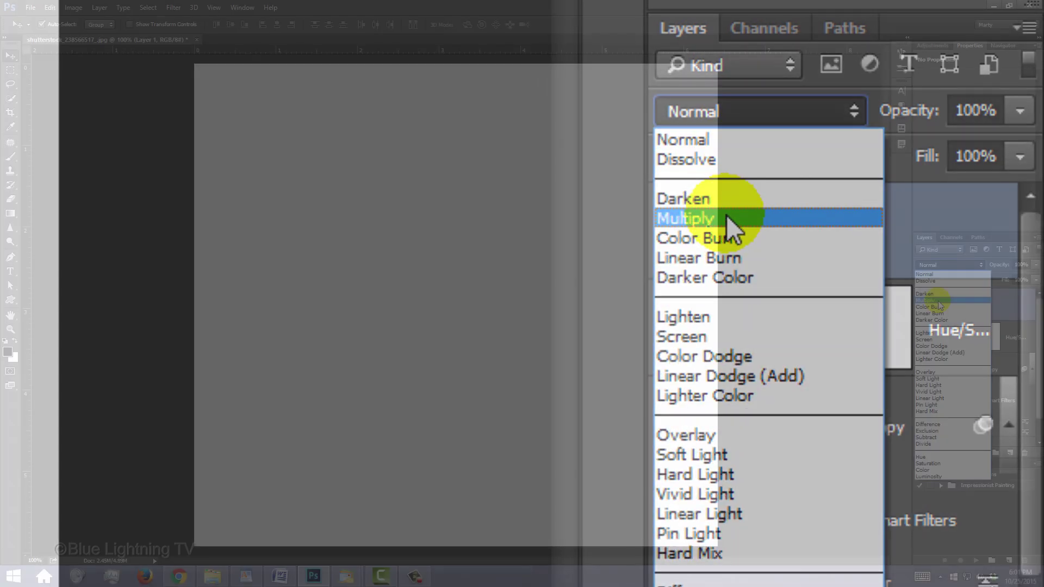
{"action": "left_click", "coordinate": [726, 215]}
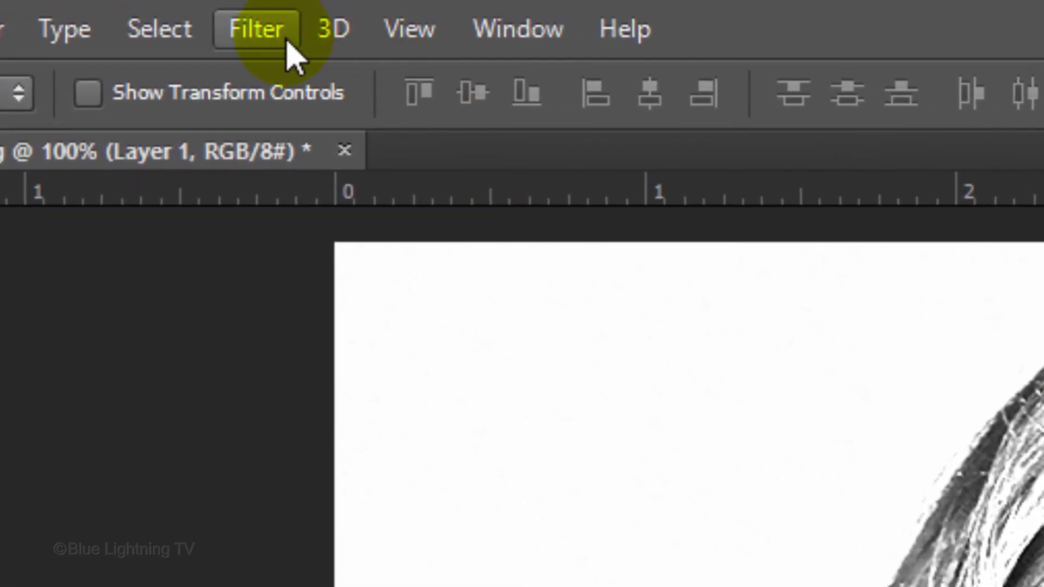
Step: Apply a Sandstone Texturizer (scaling 100, relief 4, light top left) from the Filter Gallery
{"action": "left_click", "coordinate": [278, 41]}
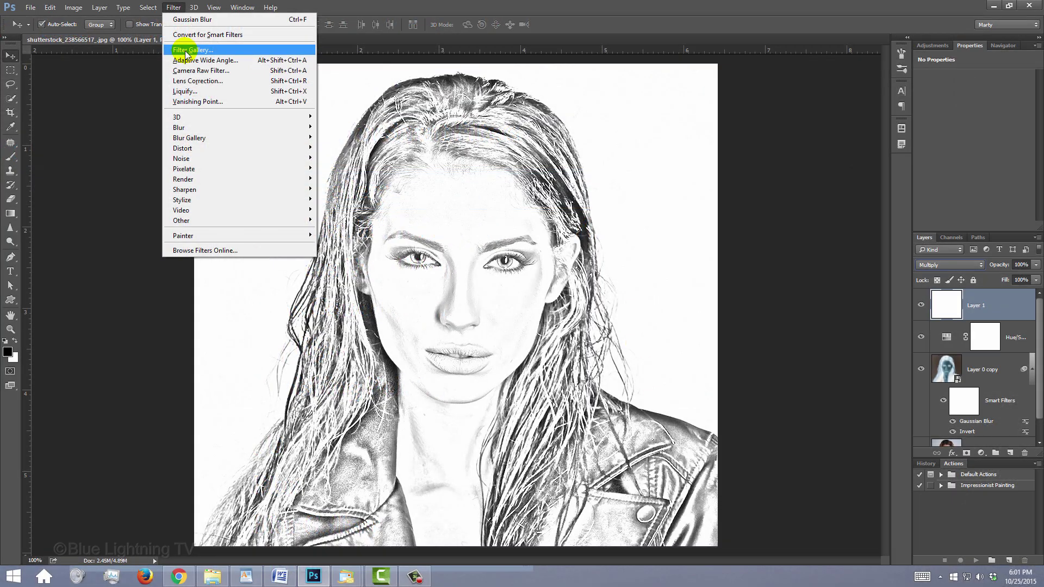
{"action": "left_click", "coordinate": [301, 198]}
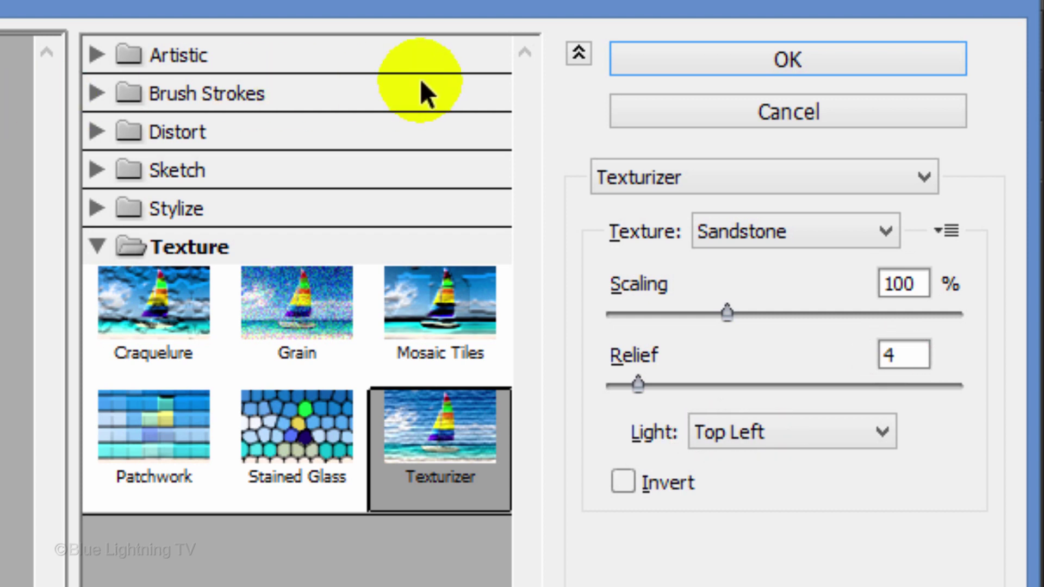
{"action": "left_click", "coordinate": [741, 60]}
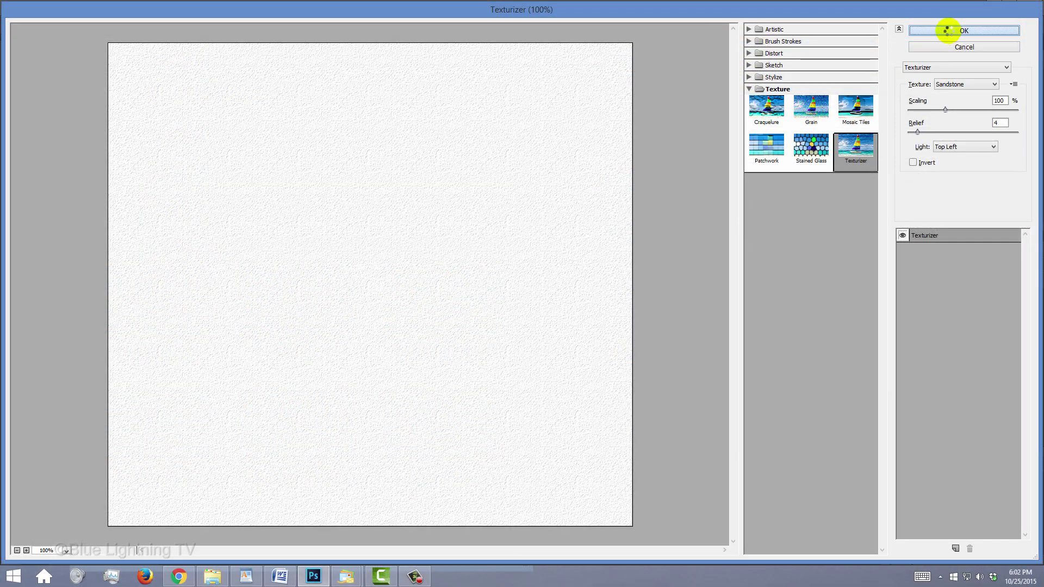
{"action": "left_click", "coordinate": [951, 31]}
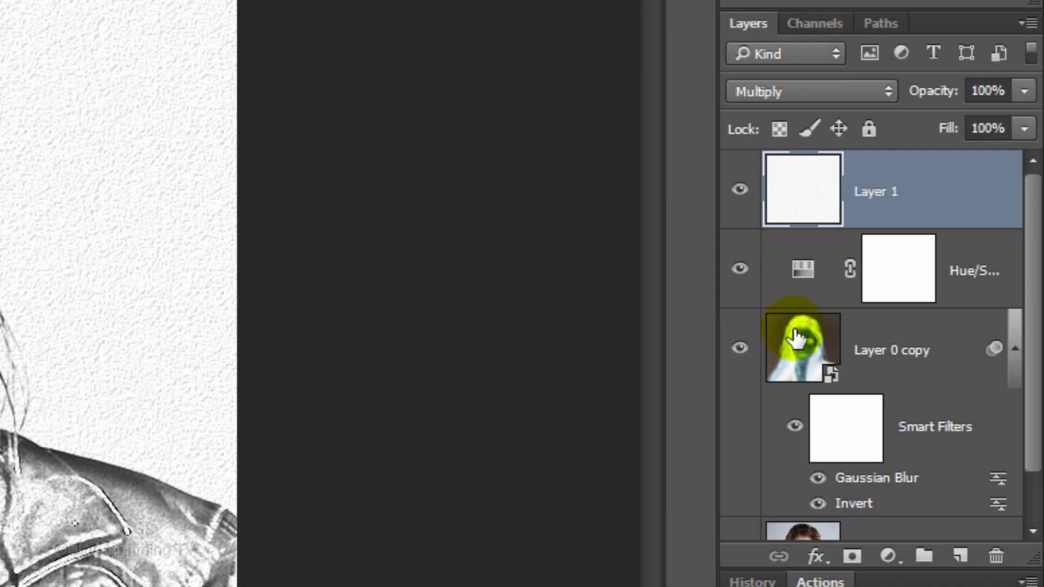
Step: Open the Layer 0 copy smart object's contents as Layer 0.psb
{"action": "left_click", "coordinate": [791, 355]}
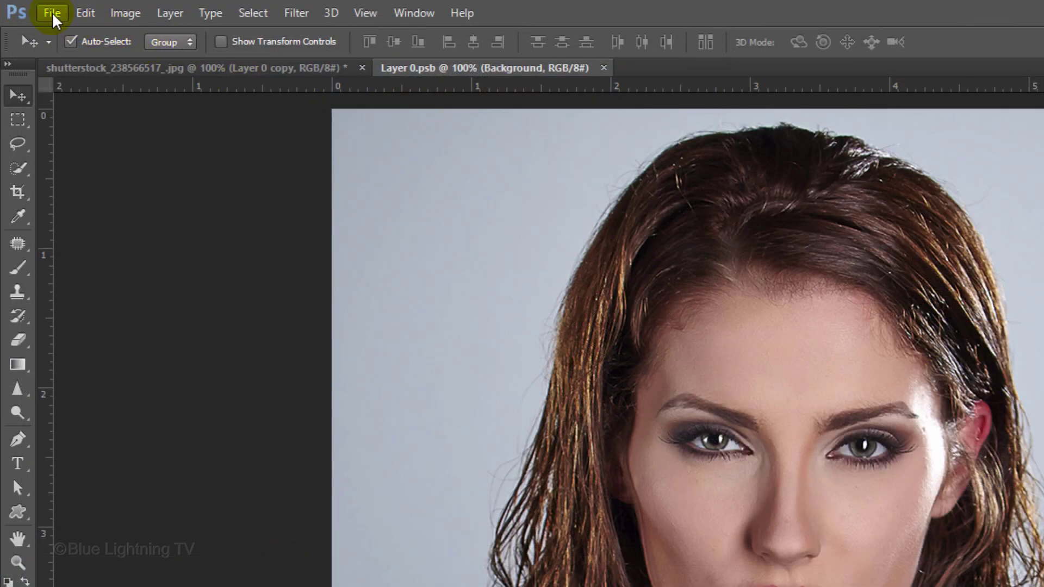
Step: Place the 'Pencil drawing alt' image as an embedded layer in Layer 0.psb
{"action": "left_click", "coordinate": [53, 18]}
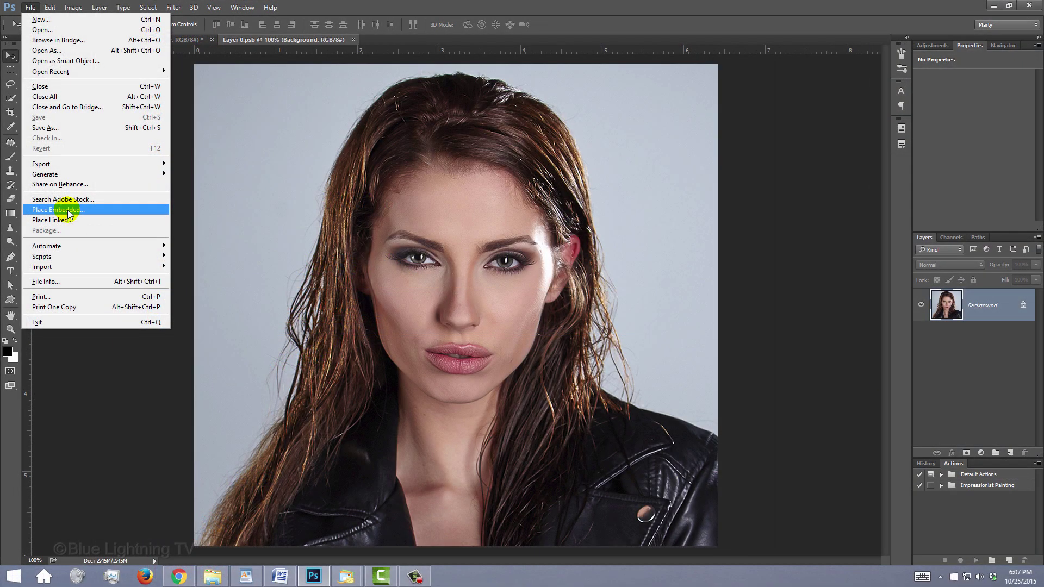
{"action": "left_click", "coordinate": [297, 331]}
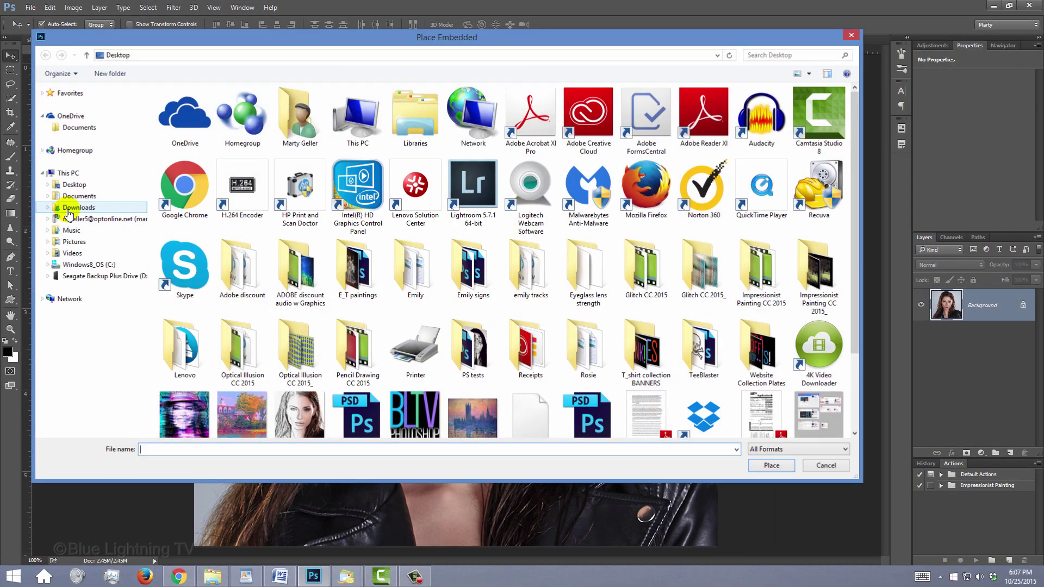
{"action": "left_click_drag", "start_coordinate": [856, 187], "coordinate": [856, 327]}
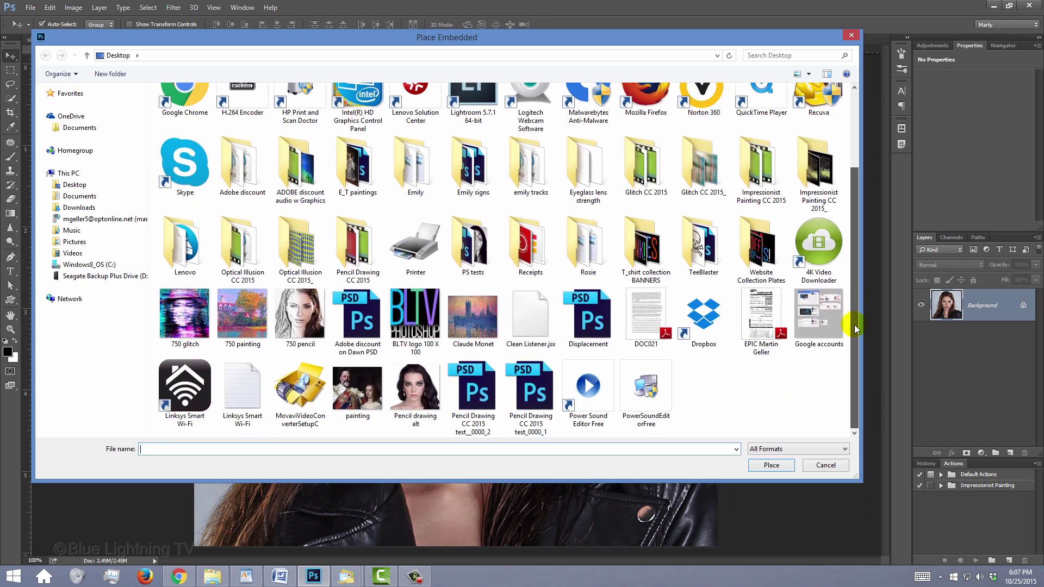
{"action": "left_click", "coordinate": [418, 388]}
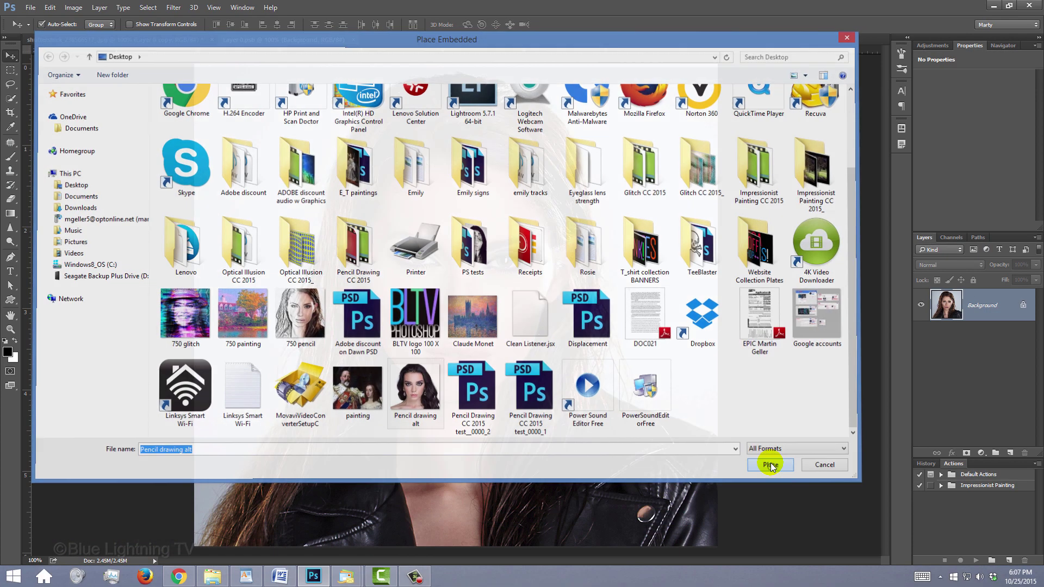
{"action": "left_click", "coordinate": [640, 469]}
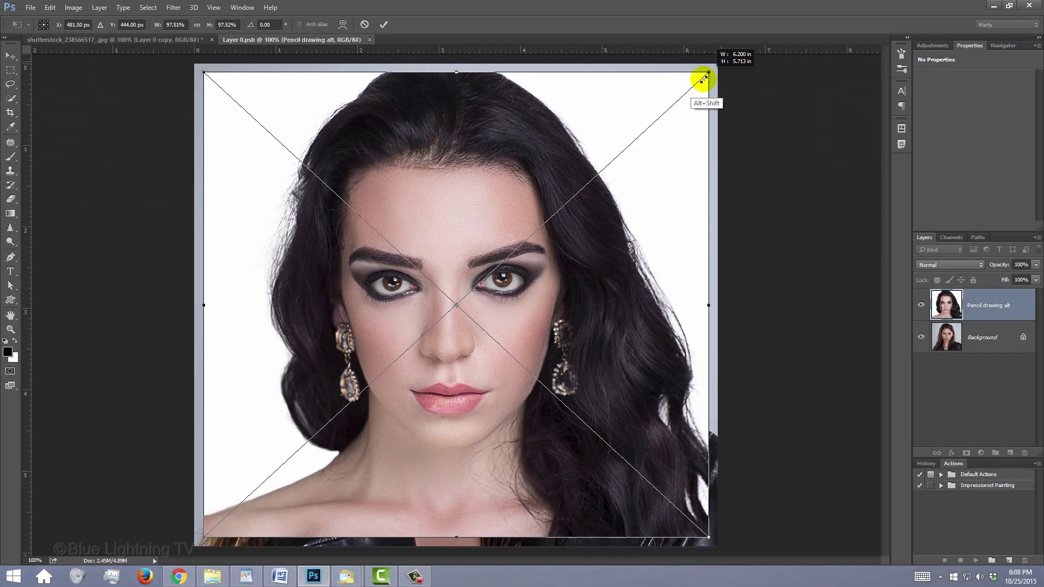
Step: Scale the placed 'Pencil drawing alt' portrait to fill the canvas and commit it
{"action": "mouse_move", "coordinate": [699, 82]}
{"action": "left_mouse_down", "text": "alt+shift"}
{"action": "mouse_move", "coordinate": [581, 198]}
{"action": "mouse_move", "coordinate": [718, 63]}
{"action": "left_mouse_up", "text": "alt+shift"}
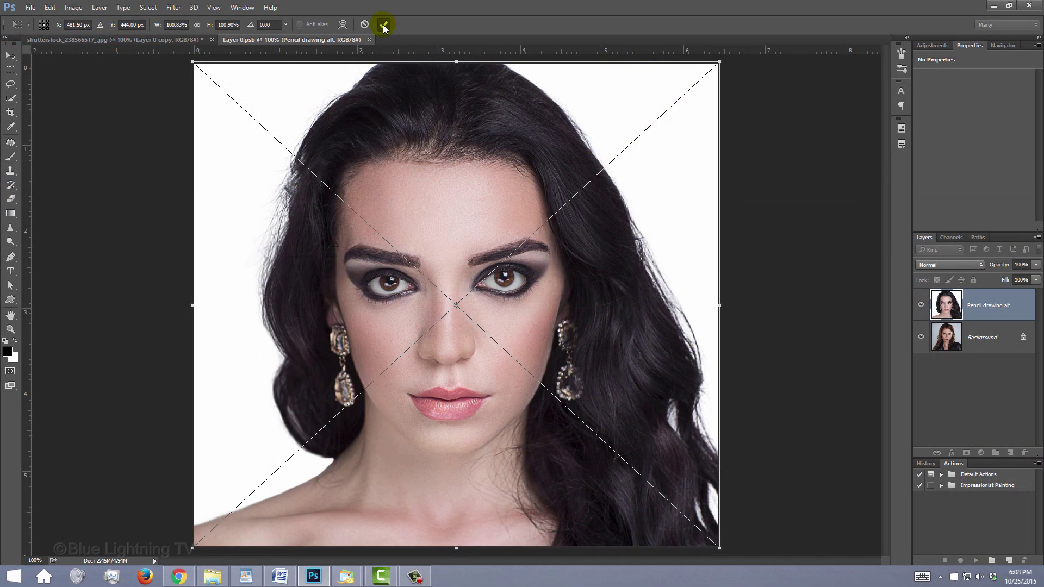
{"action": "left_click", "coordinate": [388, 25]}
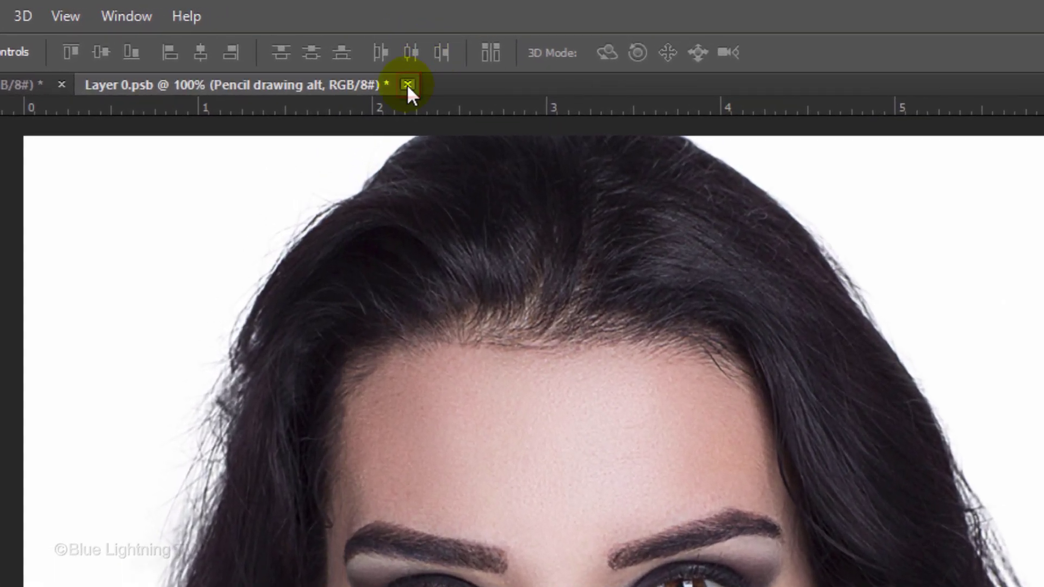
Step: Close Layer 0.psb and save its changes
{"action": "left_click", "coordinate": [407, 86]}
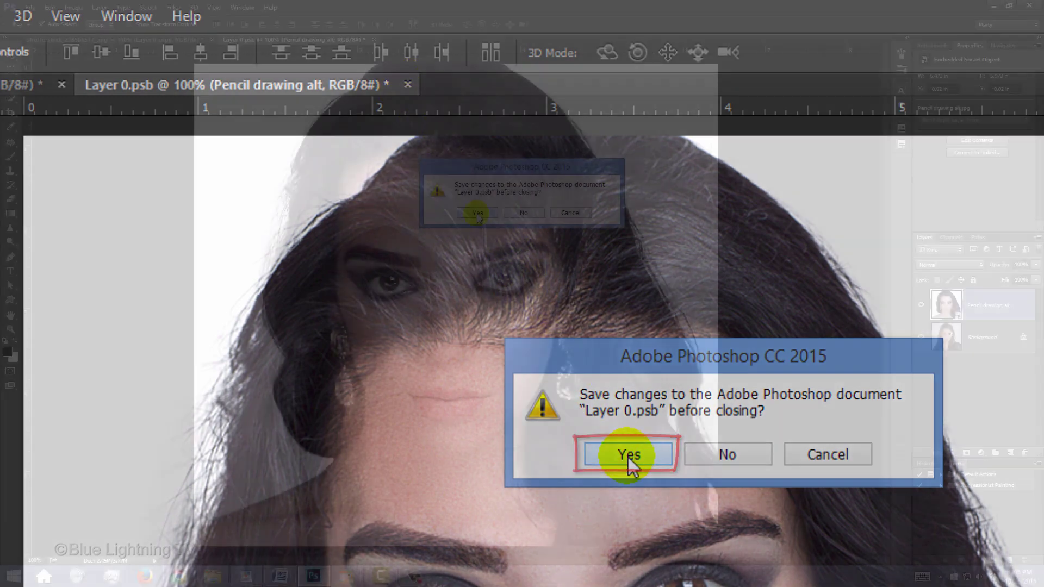
{"action": "left_click", "coordinate": [628, 454]}
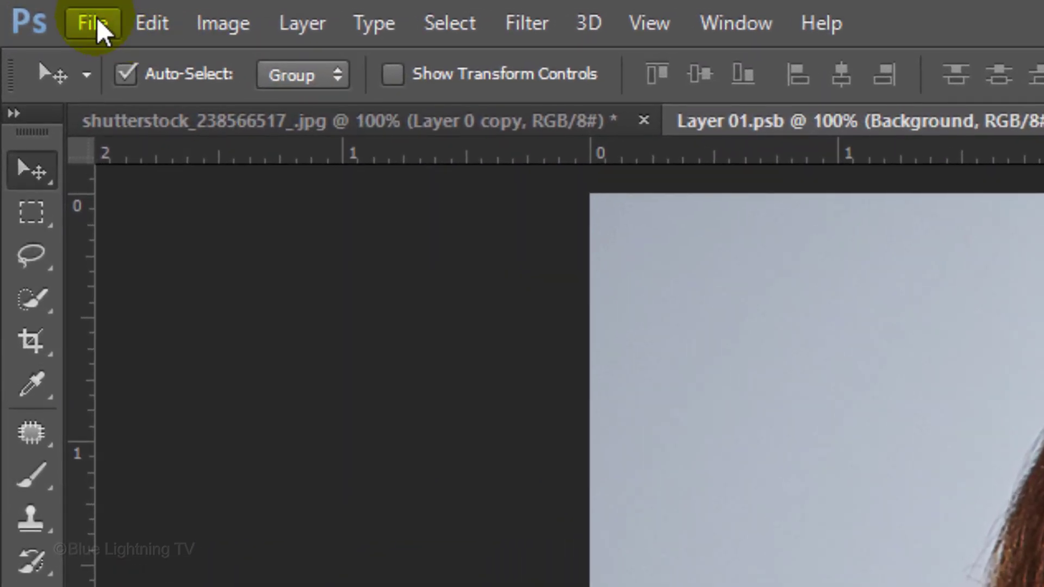
Step: Open the 'Pencil drawing alt' image through File > Open
{"action": "left_click", "coordinate": [50, 12]}
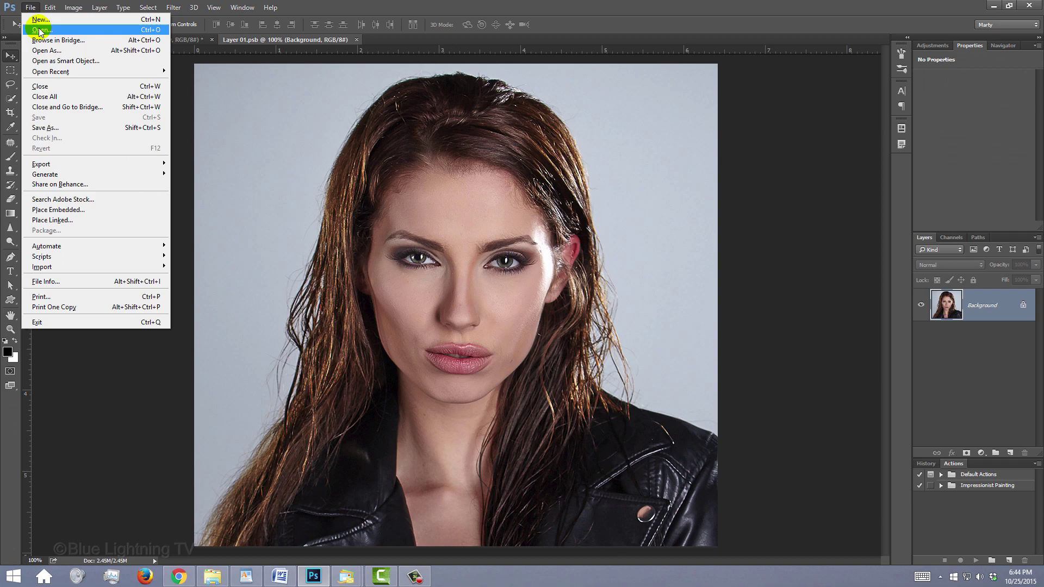
{"action": "left_click", "coordinate": [38, 30]}
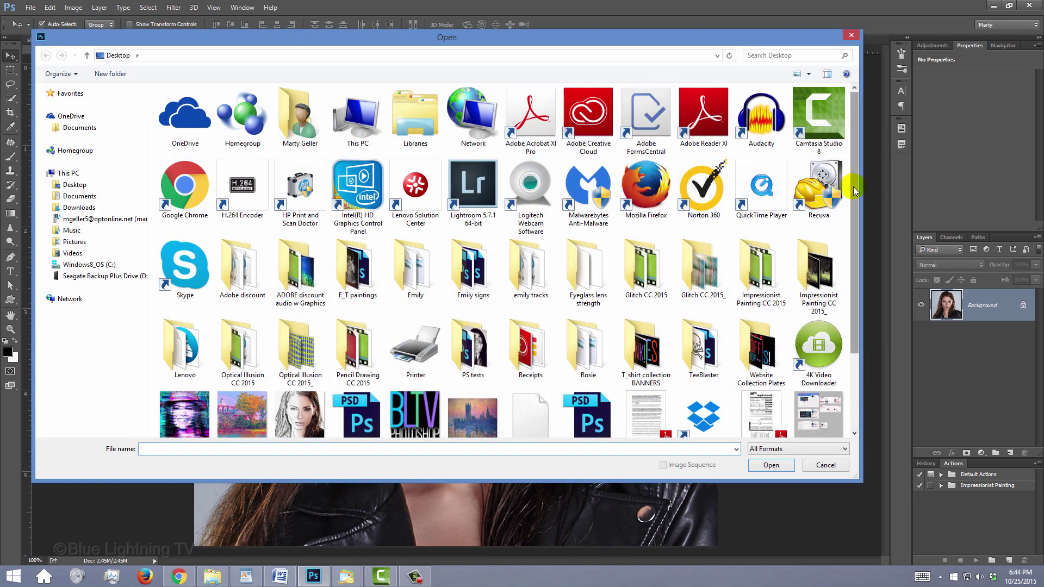
{"action": "scroll", "coordinate": [832, 187], "scroll_direction": "down", "scroll_amount": 2}
{"action": "left_click", "coordinate": [412, 384]}
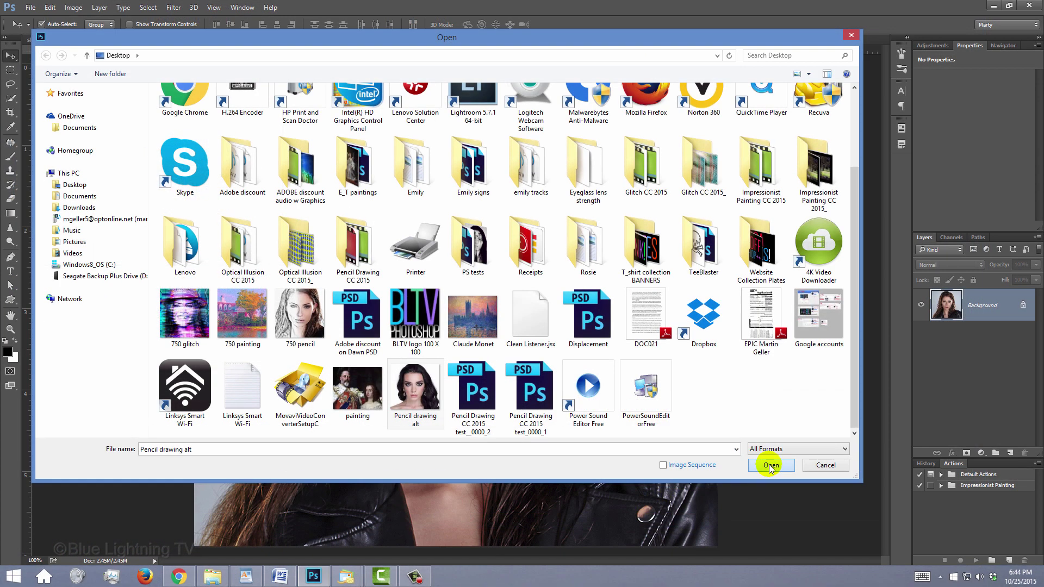
{"action": "left_click", "coordinate": [770, 464]}
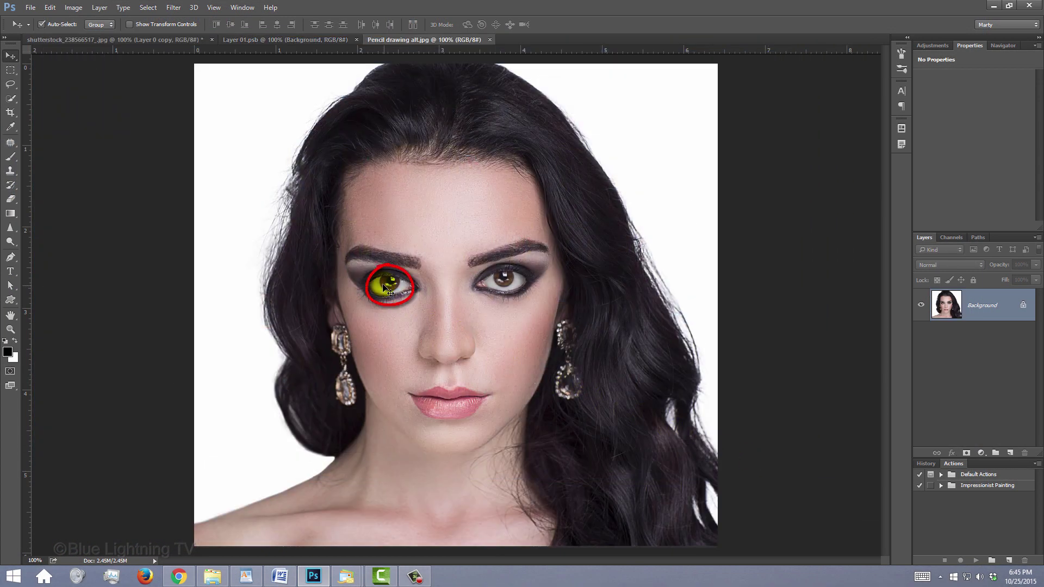
Step: Bring the 'Pencil drawing alt' portrait into Layer 01.psb as Layer 1, scaled to about 101%
{"action": "left_click", "coordinate": [292, 40]}
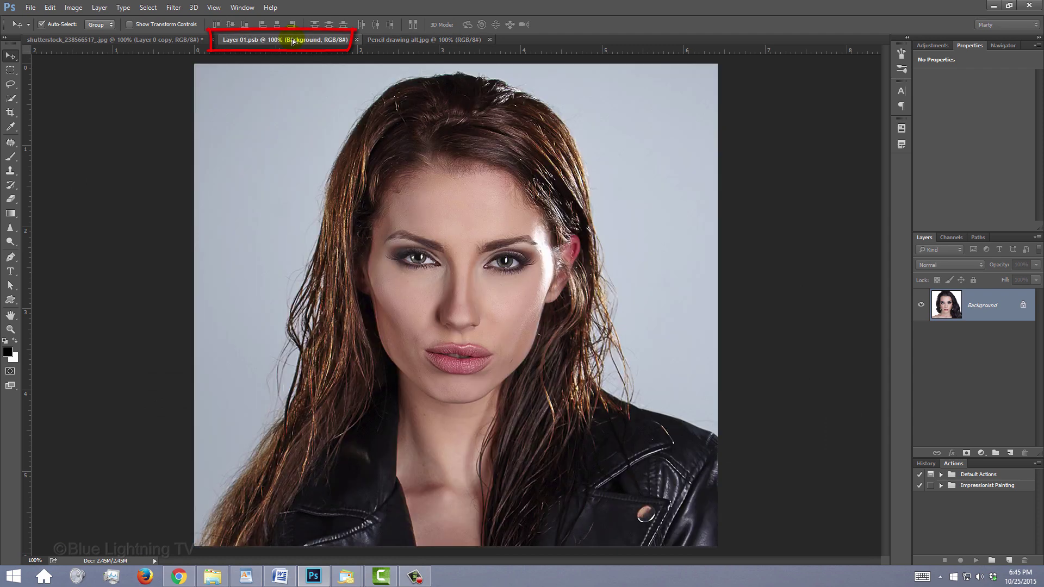
{"action": "left_click_drag", "start_coordinate": [292, 42], "coordinate": [396, 224]}
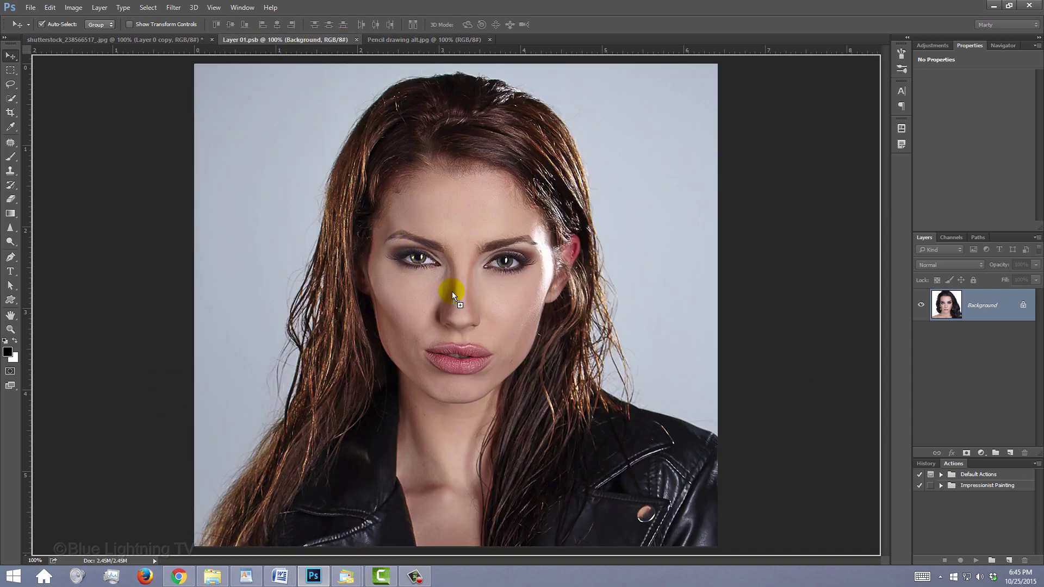
{"action": "left_click_drag", "start_coordinate": [452, 291], "coordinate": [454, 291]}
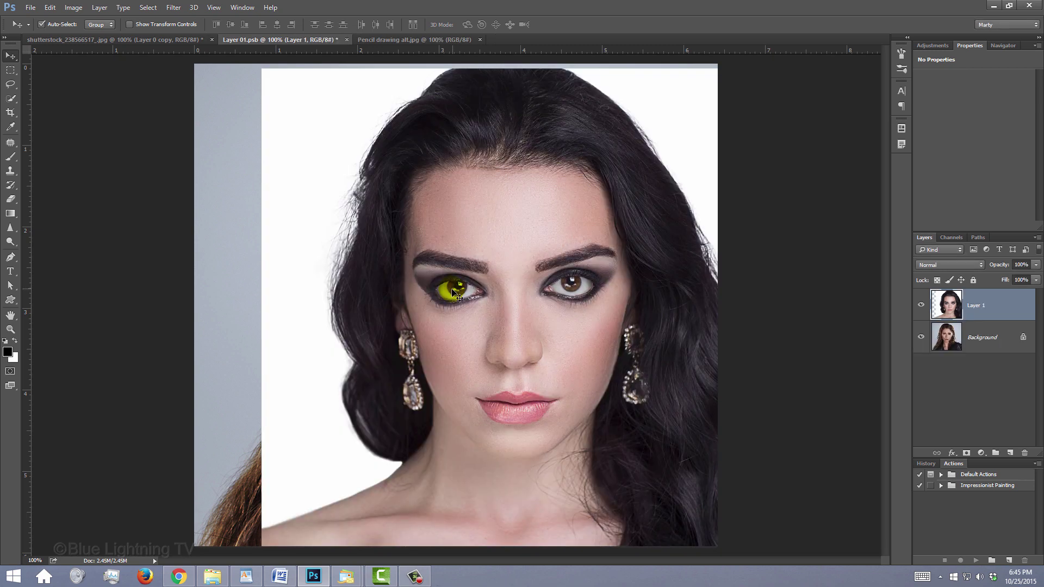
{"action": "key", "text": "ctrl+t"}
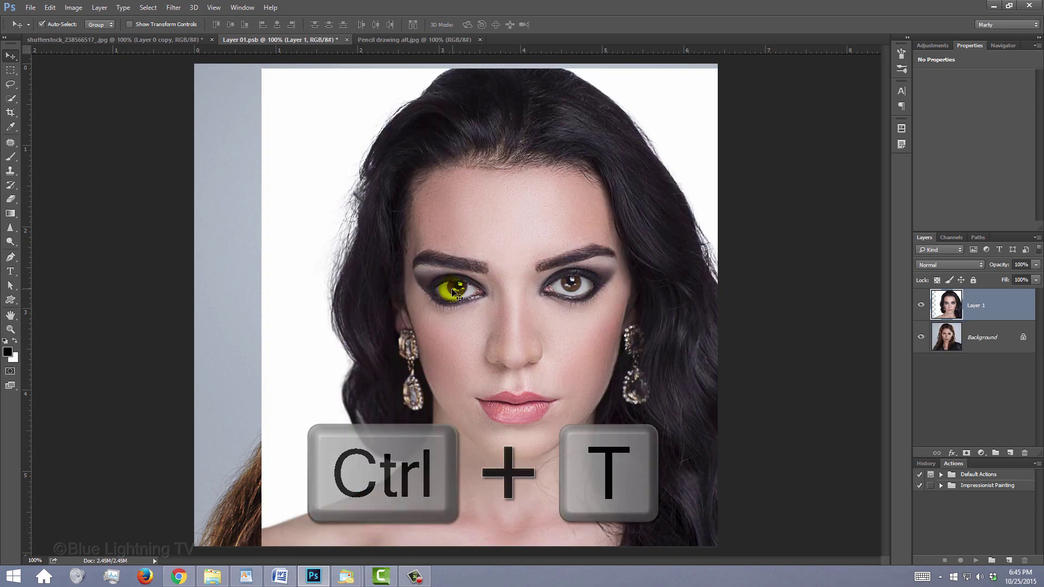
{"action": "left_click_drag", "start_coordinate": [452, 292], "coordinate": [394, 269]}
{"action": "key", "text": "alt+shift"}
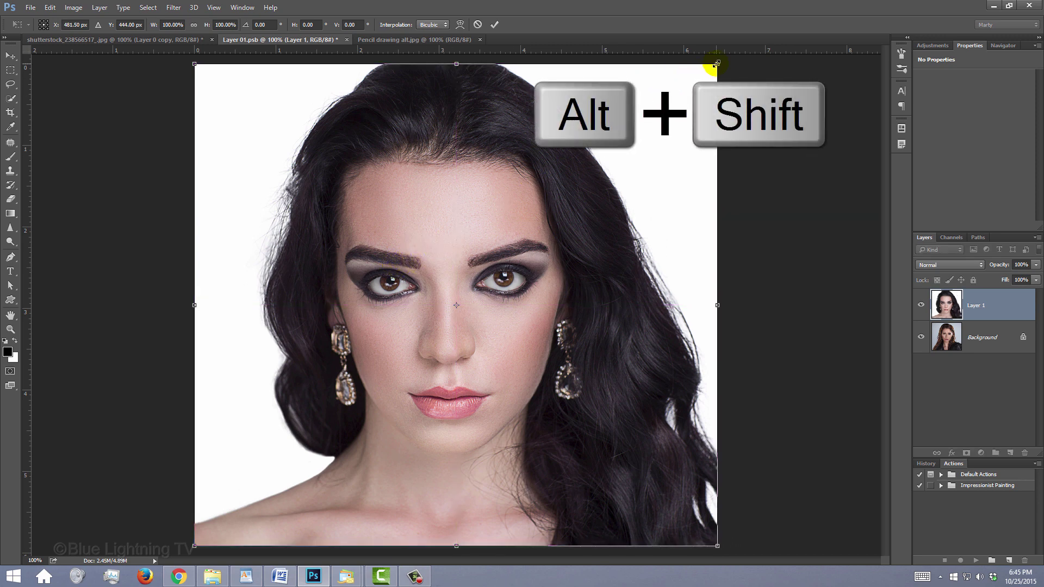
{"action": "left_click_drag", "start_coordinate": [716, 63], "coordinate": [721, 60]}
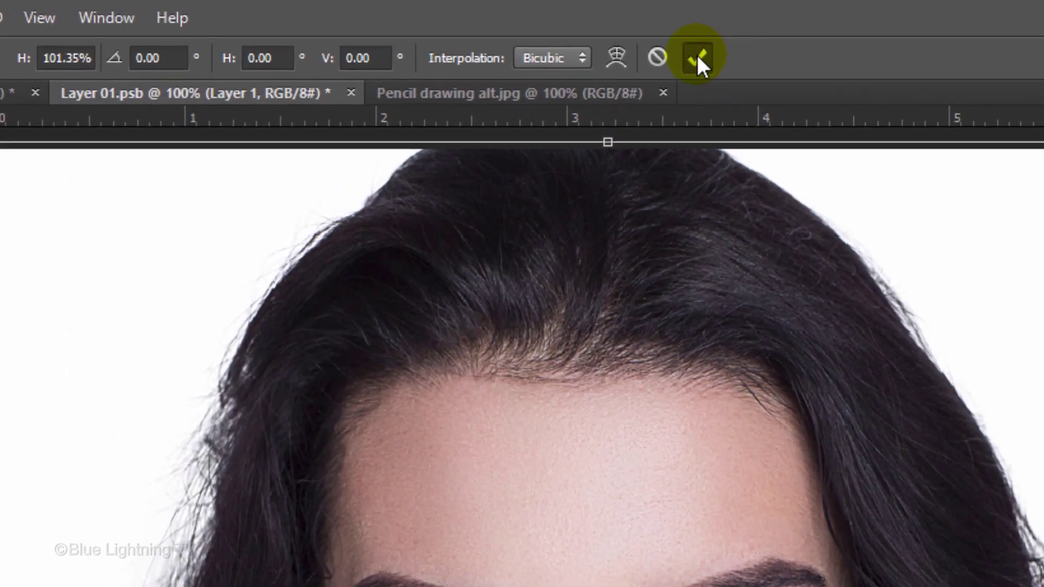
Step: Commit the portrait's transform, then close Layer 01.psb and save its changes
{"action": "left_click", "coordinate": [697, 58]}
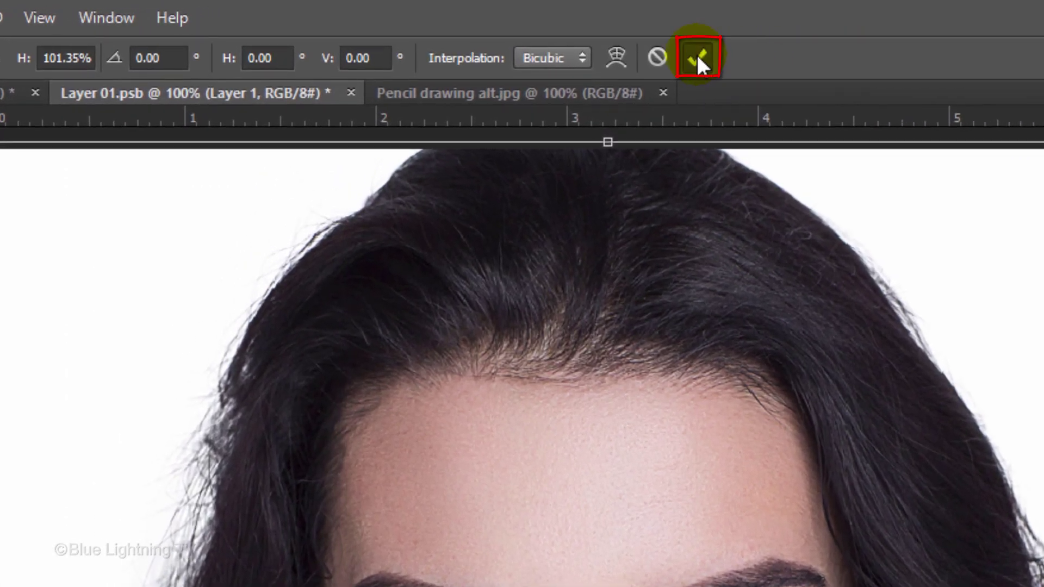
{"action": "left_click", "coordinate": [352, 93]}
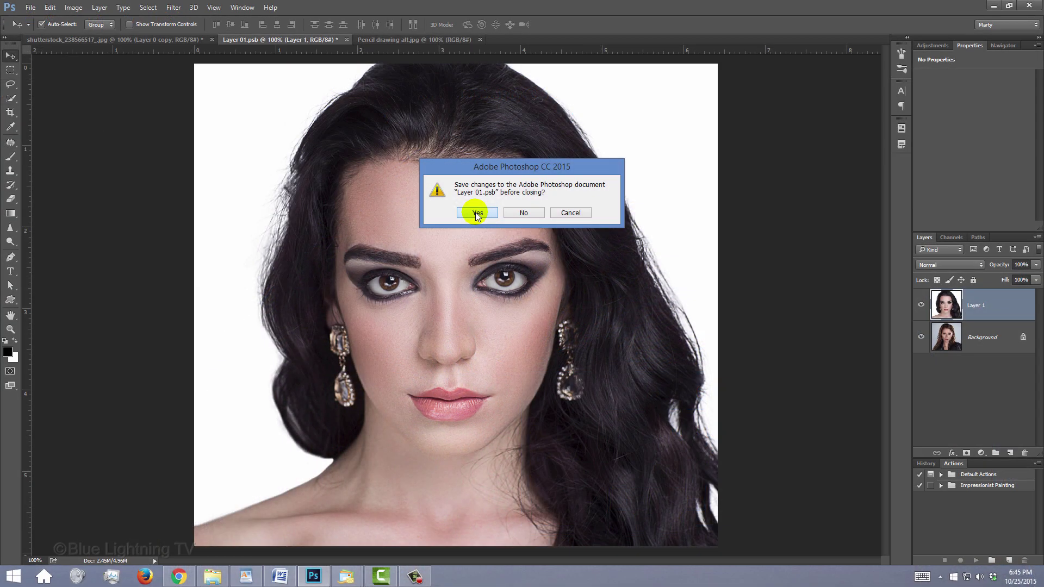
{"action": "left_click", "coordinate": [658, 497]}
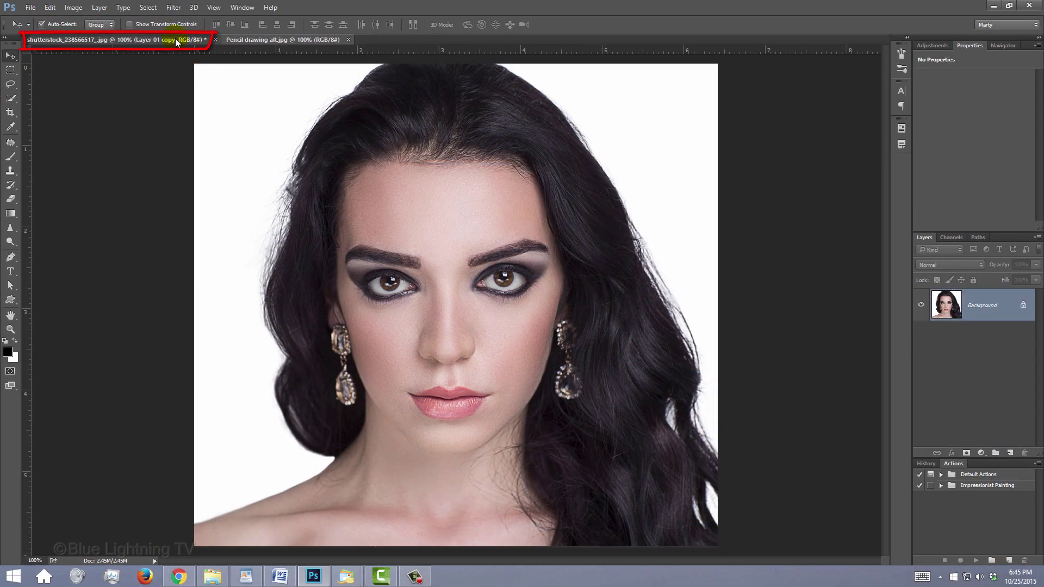